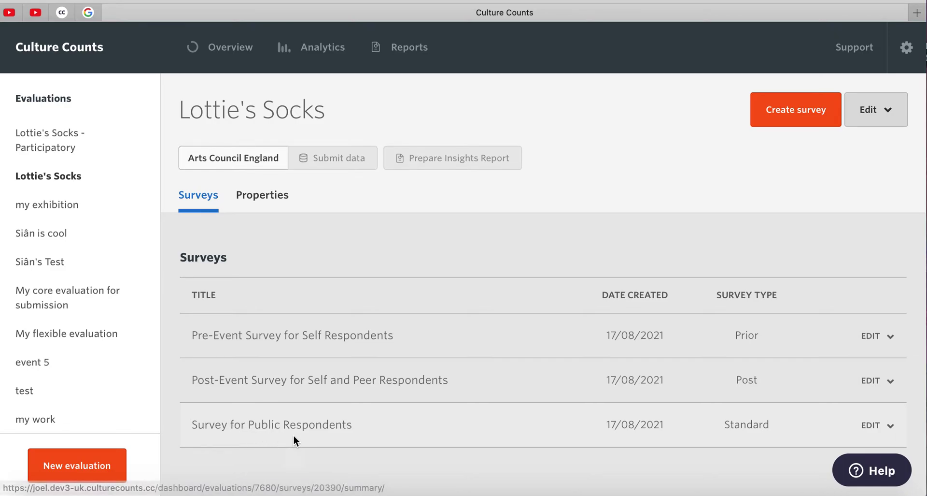
- Open the configuration of Survey for Public Respondents and rename the survey "Thank you for attending Lottie's Socks!"
{"action": "left_click", "coordinate": [269, 430]}
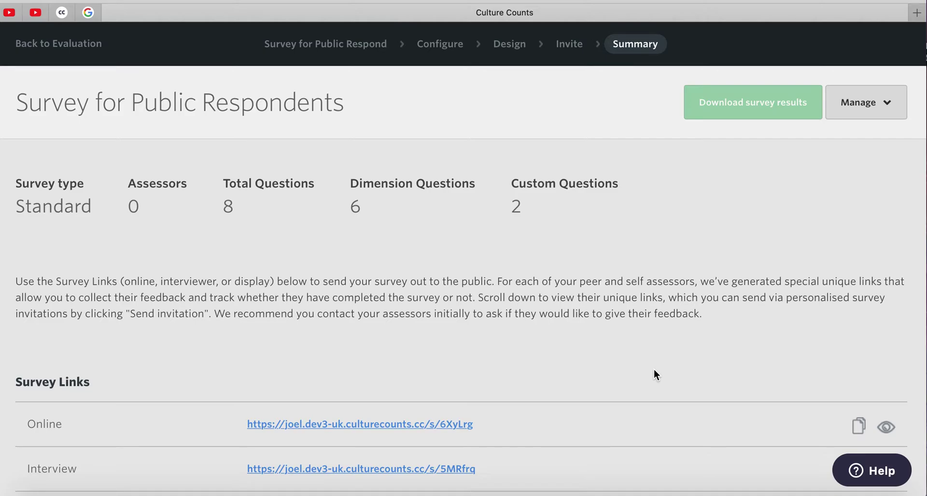
{"action": "left_click", "coordinate": [436, 50]}
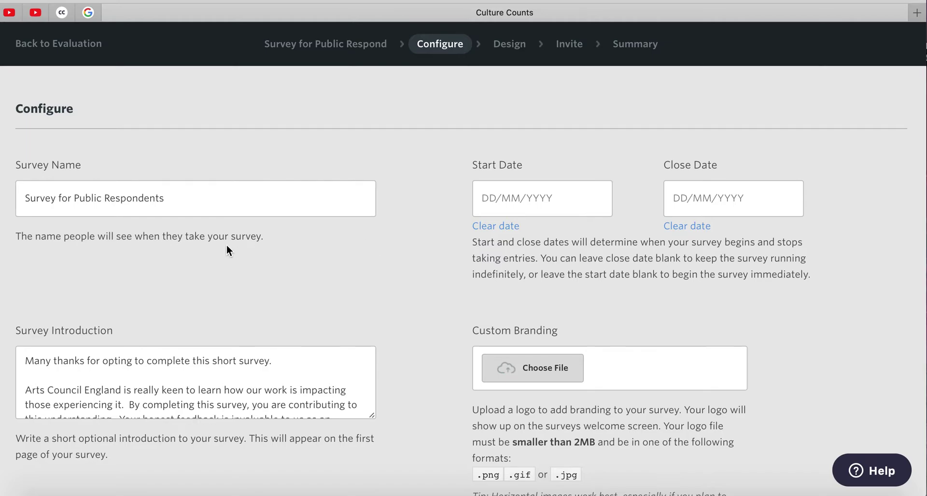
{"action": "left_click_drag", "start_coordinate": [186, 198], "coordinate": [1, 202]}
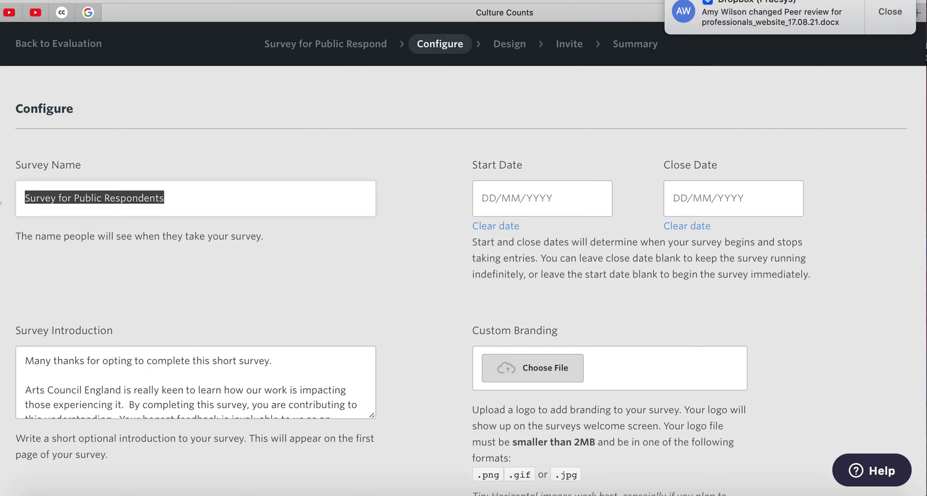
{"action": "type", "text": "Thank you for "}
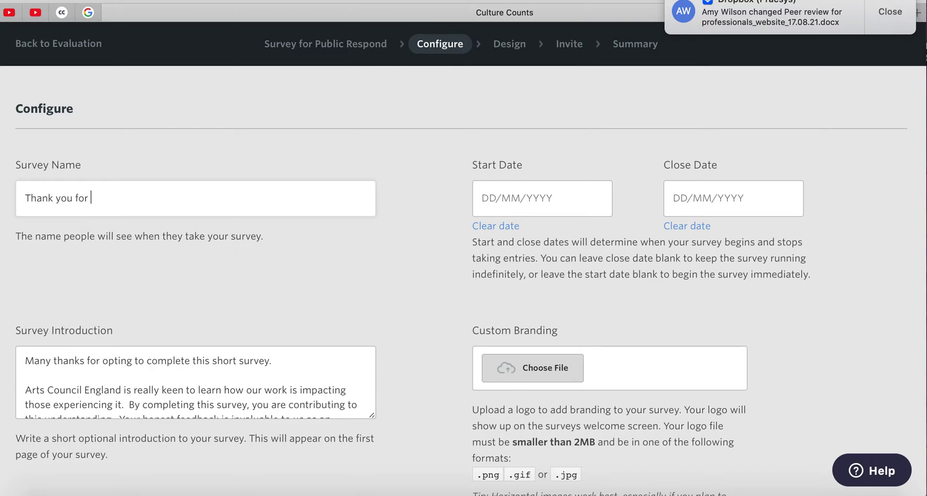
{"action": "type", "text": "attending Lottie's Socks!"}
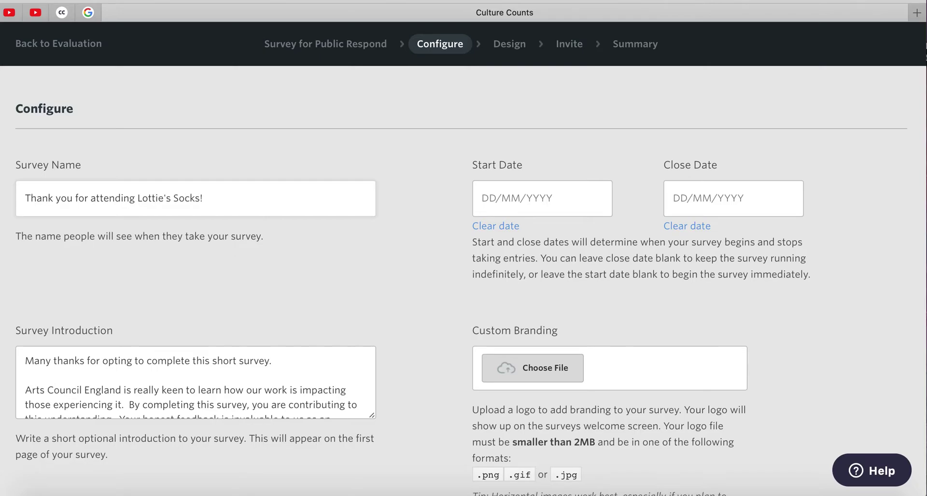
- Review the survey's start and close date settings and read through the default survey introduction
{"action": "scroll", "coordinate": [234, 267], "scroll_direction": "down", "scroll_amount": 1}
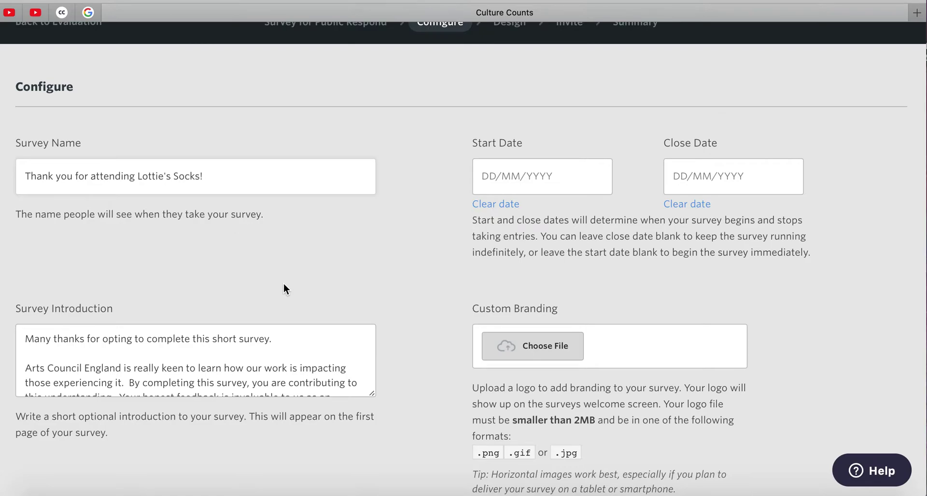
{"action": "scroll", "coordinate": [284, 288], "scroll_direction": "down", "scroll_amount": 5}
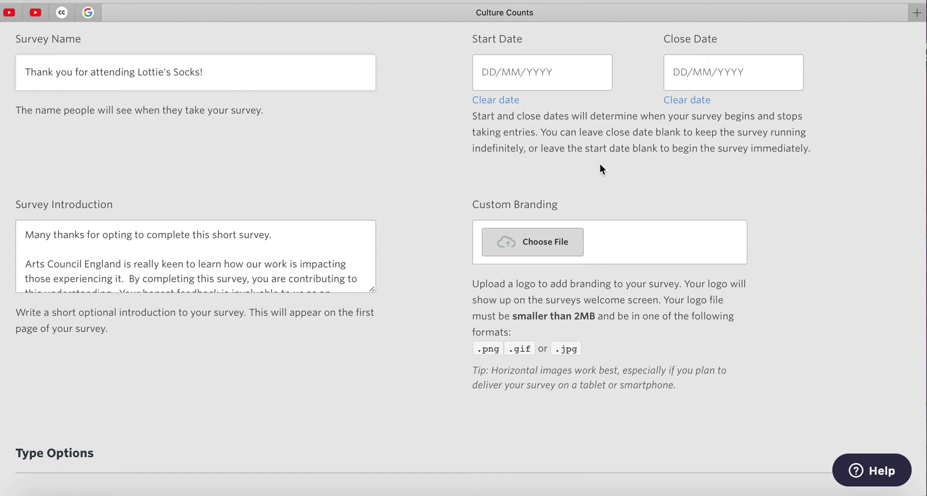
{"action": "scroll", "coordinate": [600, 145], "scroll_direction": "up", "scroll_amount": 1}
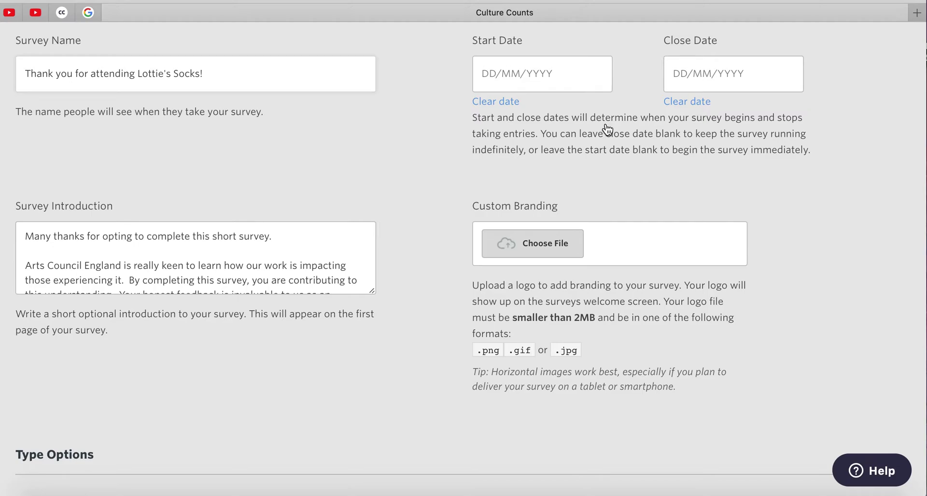
{"action": "scroll", "coordinate": [607, 129], "scroll_direction": "down", "scroll_amount": 5}
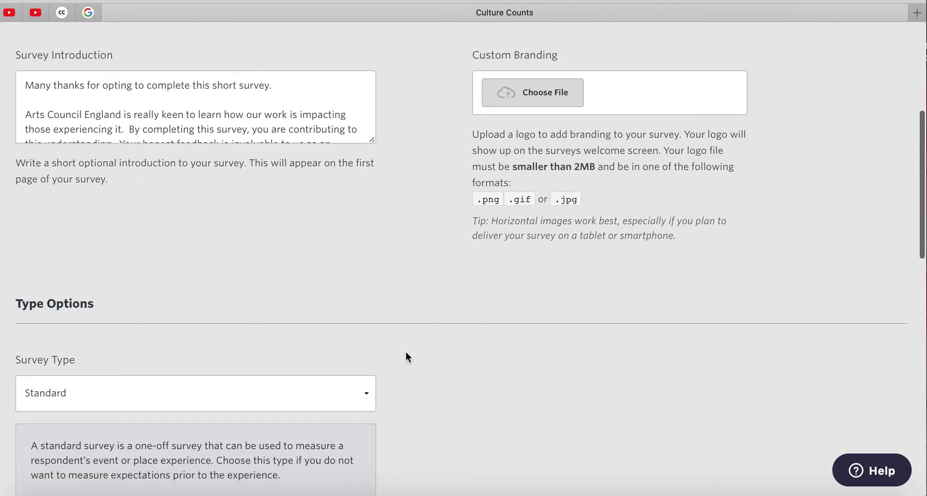
{"action": "scroll", "coordinate": [260, 107], "scroll_direction": "down", "scroll_amount": 3}
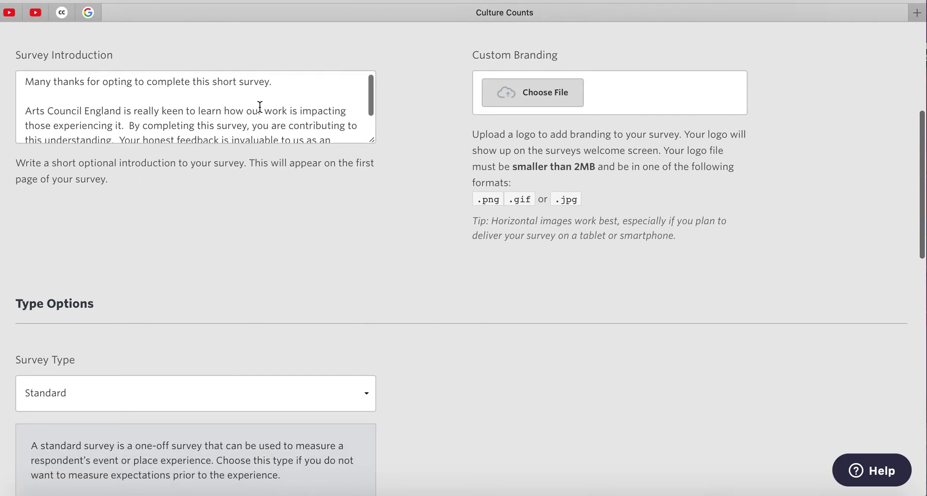
{"action": "scroll", "coordinate": [260, 107], "scroll_direction": "up", "scroll_amount": 4}
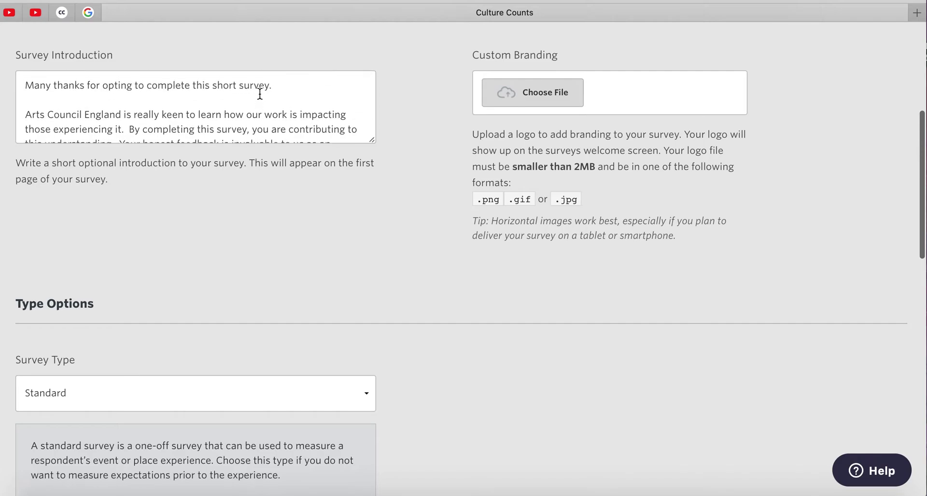
{"action": "scroll", "coordinate": [259, 85], "scroll_direction": "down", "scroll_amount": 1}
{"action": "scroll", "coordinate": [260, 85], "scroll_direction": "down", "scroll_amount": 1}
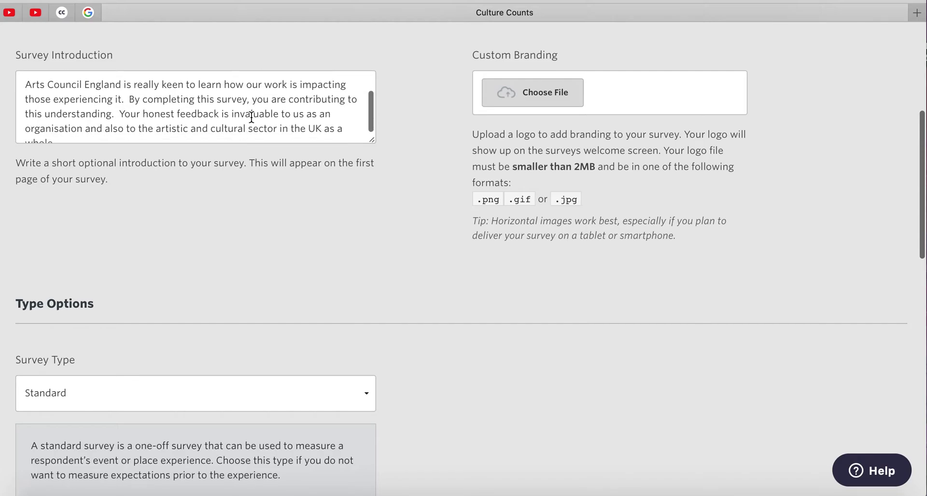
{"action": "scroll", "coordinate": [253, 105], "scroll_direction": "down", "scroll_amount": 1}
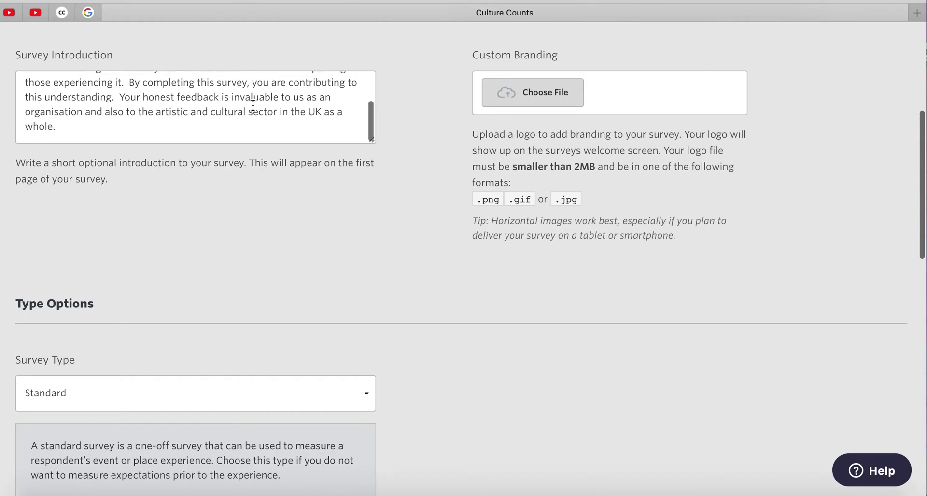
{"action": "scroll", "coordinate": [253, 105], "scroll_direction": "up", "scroll_amount": 3}
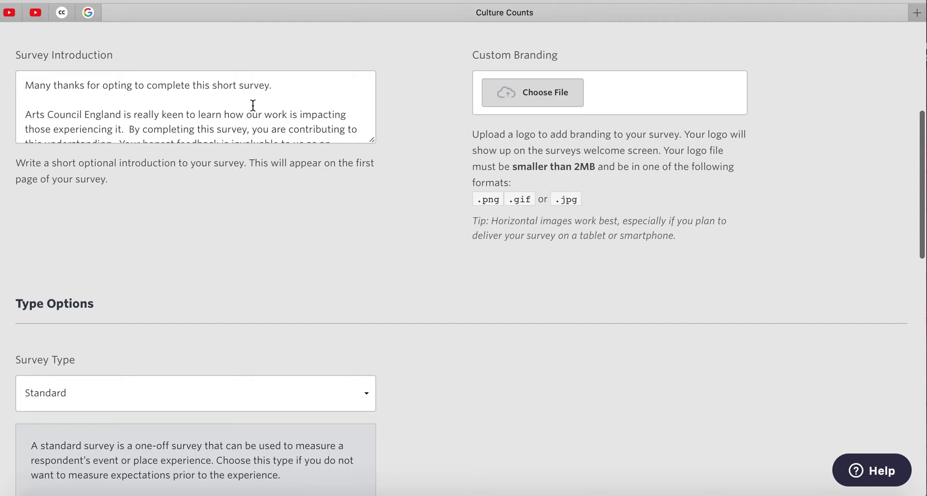
{"action": "scroll", "coordinate": [254, 105], "scroll_direction": "down", "scroll_amount": 1}
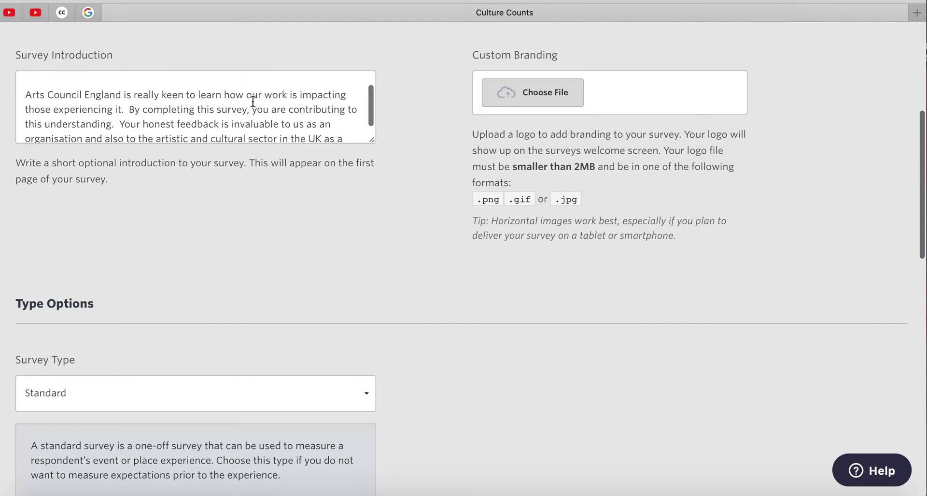
{"action": "scroll", "coordinate": [253, 102], "scroll_direction": "up", "scroll_amount": 1}
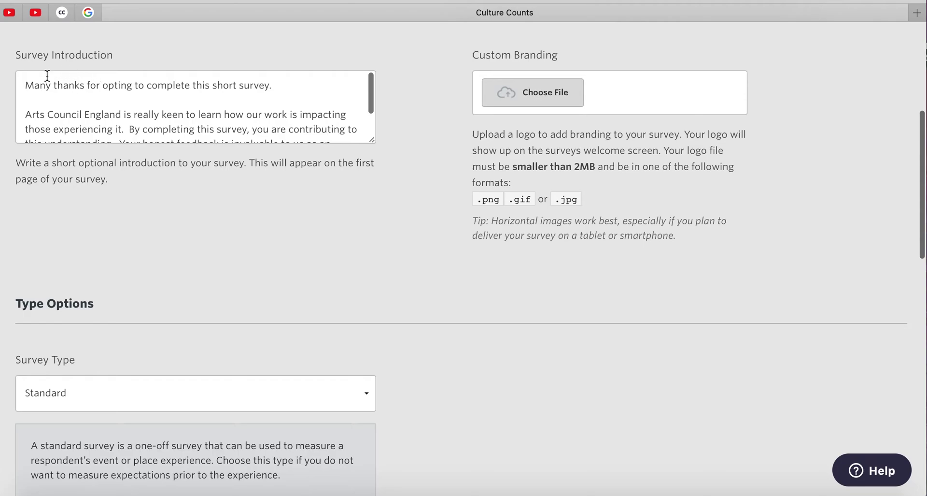
- Add "Thank you for attending Lottie's Socks." as a separate opening paragraph above the existing survey introduction text
{"action": "left_click", "coordinate": [26, 77]}
{"action": "key", "text": "Return"}
{"action": "key", "text": "Return"}
{"action": "key", "text": "Up"}
{"action": "key", "text": "Up"}
{"action": "type", "text": "Thank "}
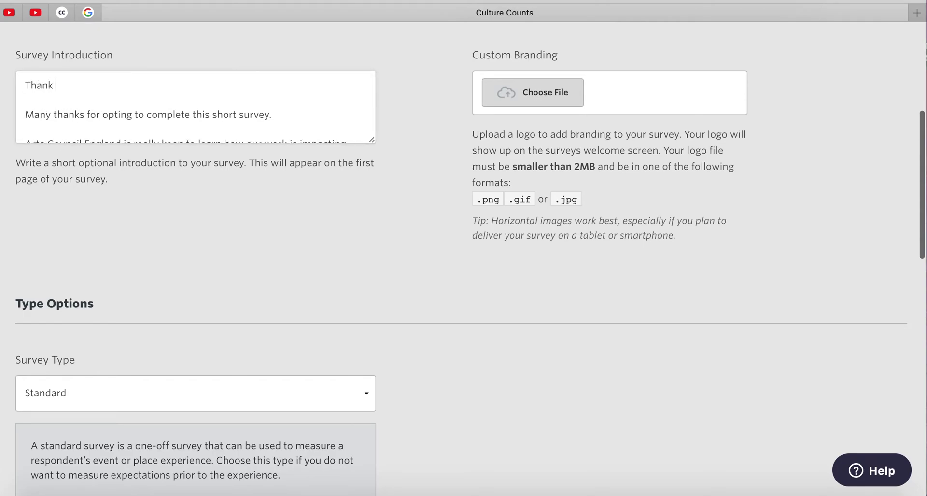
{"action": "type", "text": "you for attending Lottie"}
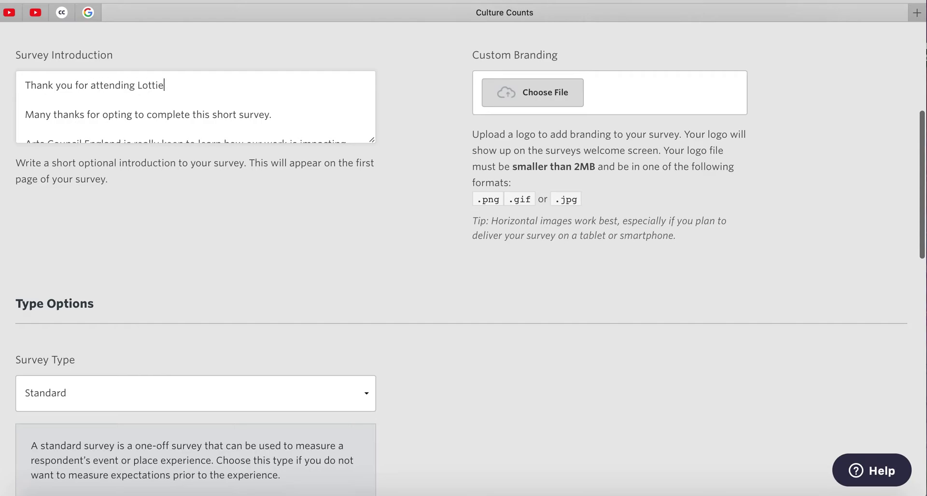
{"action": "type", "text": "'s Socks."}
- Read through the whole edited survey introduction and check the logo requirements for custom branding
{"action": "scroll", "coordinate": [130, 102], "scroll_direction": "down", "scroll_amount": 1}
{"action": "scroll", "coordinate": [128, 104], "scroll_direction": "up", "scroll_amount": 1}
{"action": "scroll", "coordinate": [193, 143], "scroll_direction": "down", "scroll_amount": 1}
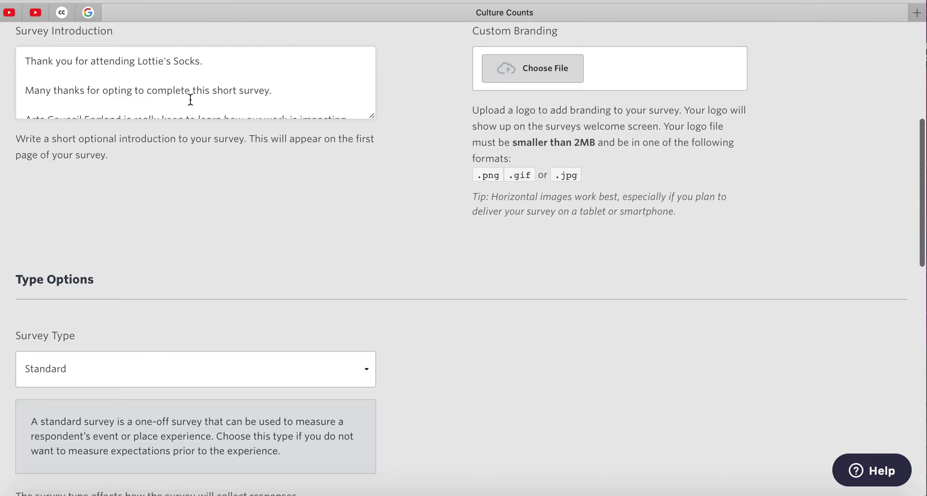
{"action": "scroll", "coordinate": [191, 99], "scroll_direction": "down", "scroll_amount": 2}
{"action": "scroll", "coordinate": [190, 99], "scroll_direction": "down", "scroll_amount": 1}
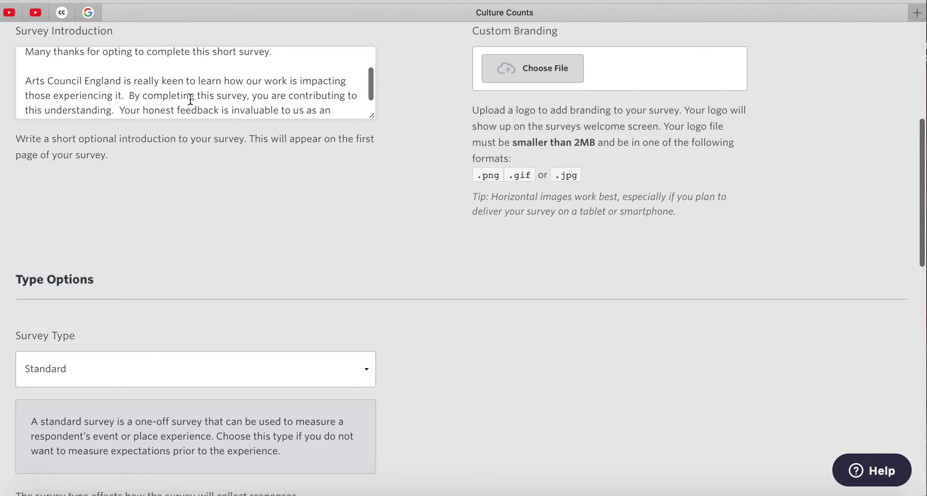
{"action": "scroll", "coordinate": [190, 99], "scroll_direction": "down", "scroll_amount": 1}
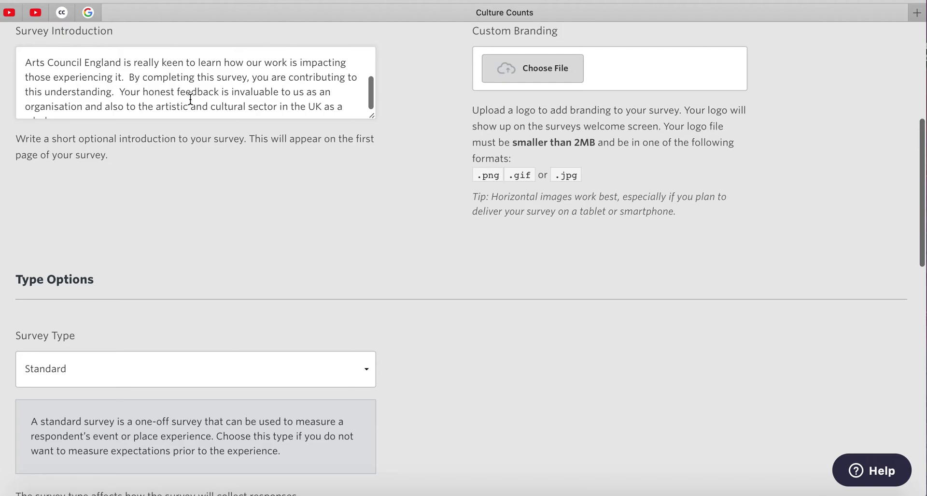
{"action": "scroll", "coordinate": [191, 99], "scroll_direction": "down", "scroll_amount": 1}
{"action": "scroll", "coordinate": [191, 99], "scroll_direction": "up", "scroll_amount": 4}
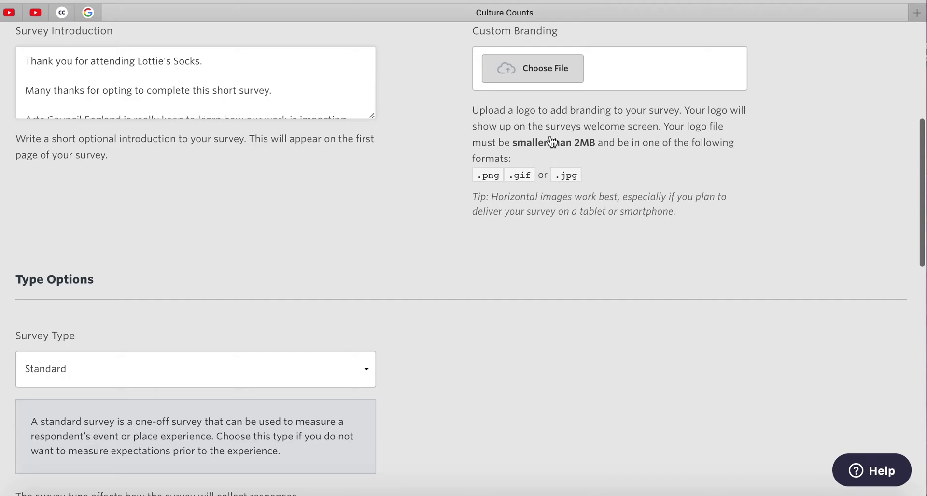
{"action": "scroll", "coordinate": [592, 79], "scroll_direction": "up", "scroll_amount": 1}
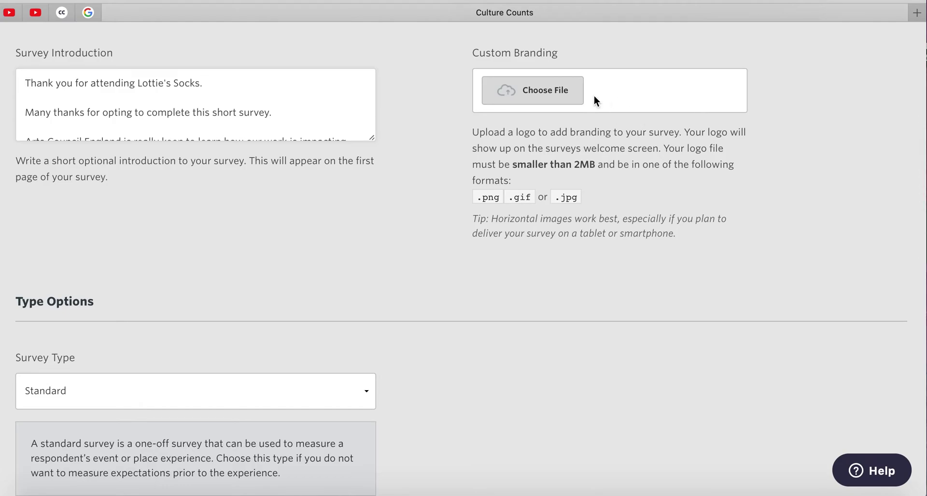
- Inspect the available survey types under Type Options and close the list without choosing another one
{"action": "scroll", "coordinate": [583, 155], "scroll_direction": "down", "scroll_amount": 3}
{"action": "scroll", "coordinate": [583, 155], "scroll_direction": "down", "scroll_amount": 8}
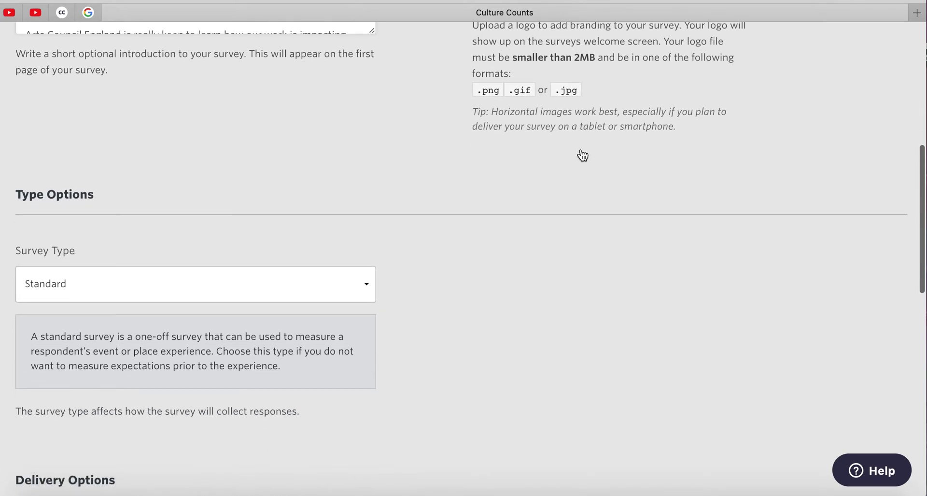
{"action": "scroll", "coordinate": [582, 142], "scroll_direction": "down", "scroll_amount": 1}
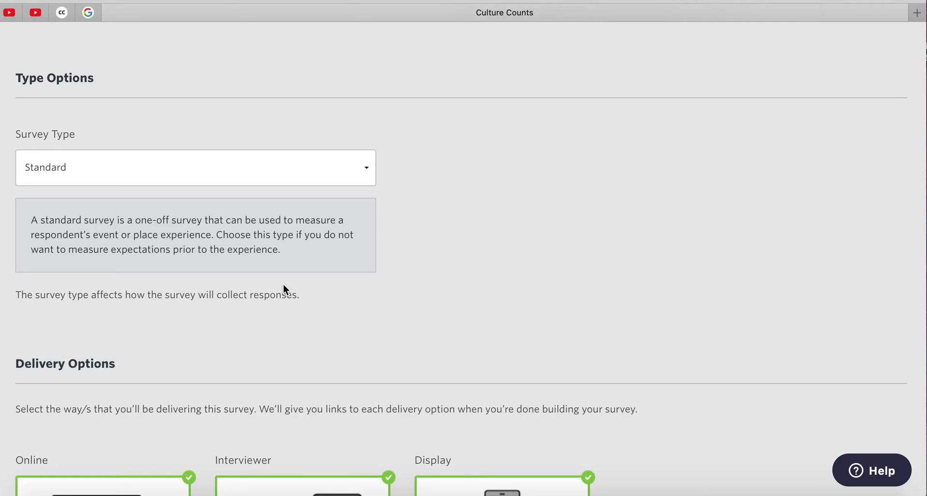
{"action": "left_click", "coordinate": [229, 169]}
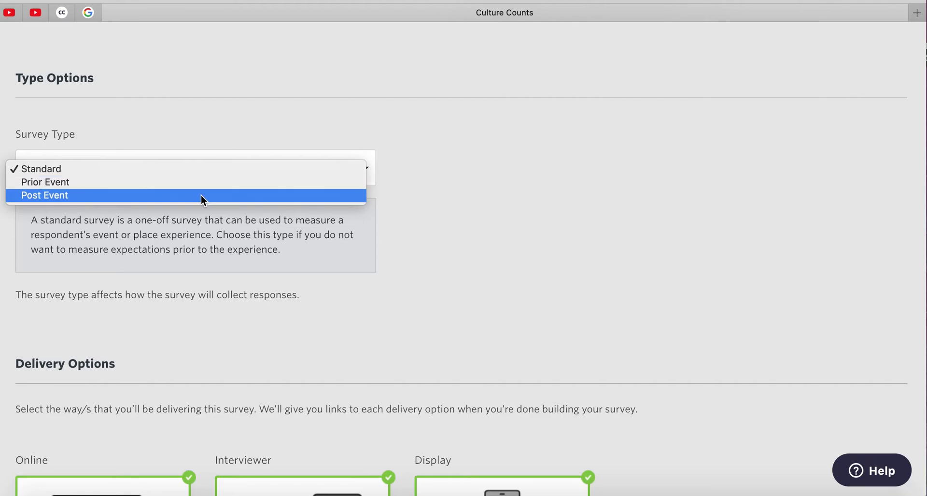
{"action": "left_click", "coordinate": [313, 132]}
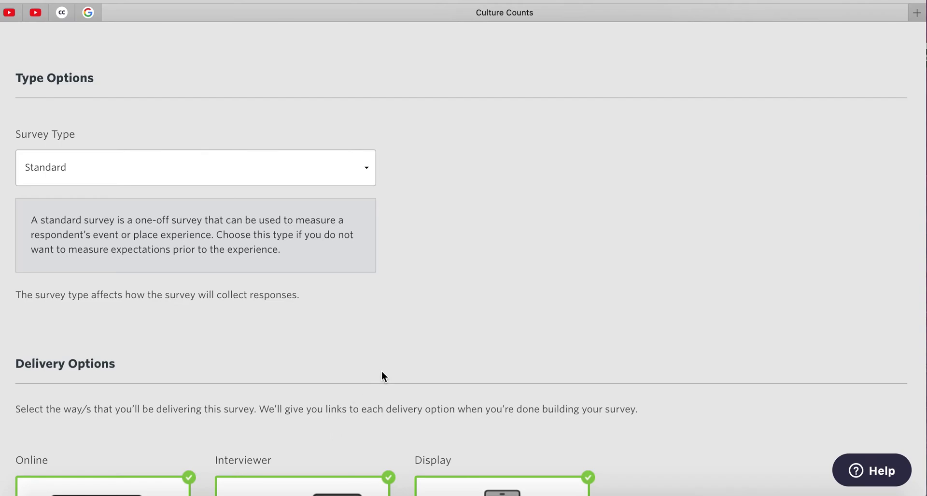
- Examine the online, interviewer and display delivery options of the survey
{"action": "scroll", "coordinate": [383, 376], "scroll_direction": "down", "scroll_amount": 5}
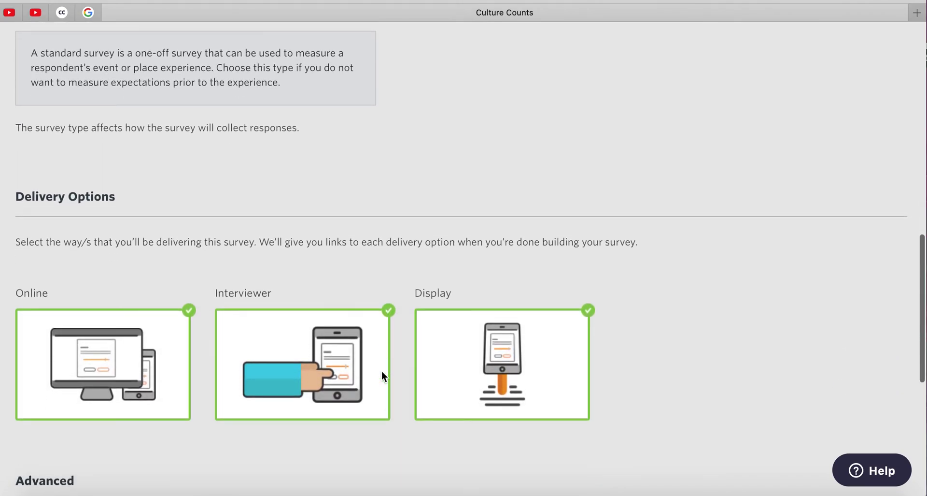
{"action": "scroll", "coordinate": [382, 371], "scroll_direction": "down", "scroll_amount": 2}
{"action": "scroll", "coordinate": [382, 372], "scroll_direction": "down", "scroll_amount": 2}
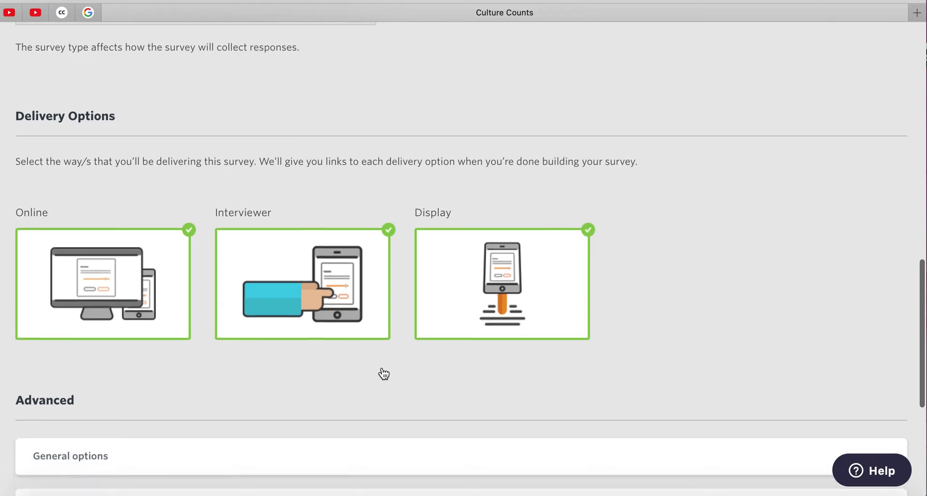
{"action": "scroll", "coordinate": [383, 372], "scroll_direction": "down", "scroll_amount": 1}
{"action": "scroll", "coordinate": [382, 372], "scroll_direction": "down", "scroll_amount": 1}
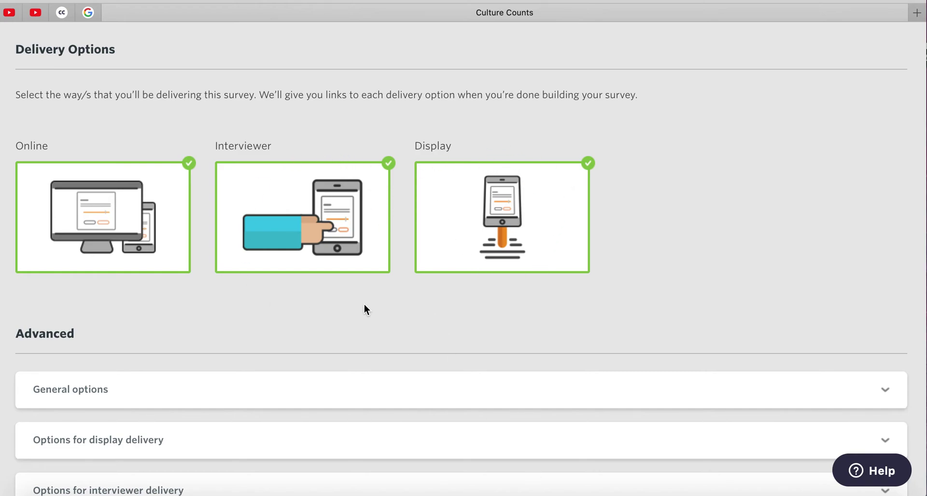
{"action": "scroll", "coordinate": [364, 309], "scroll_direction": "down", "scroll_amount": 2}
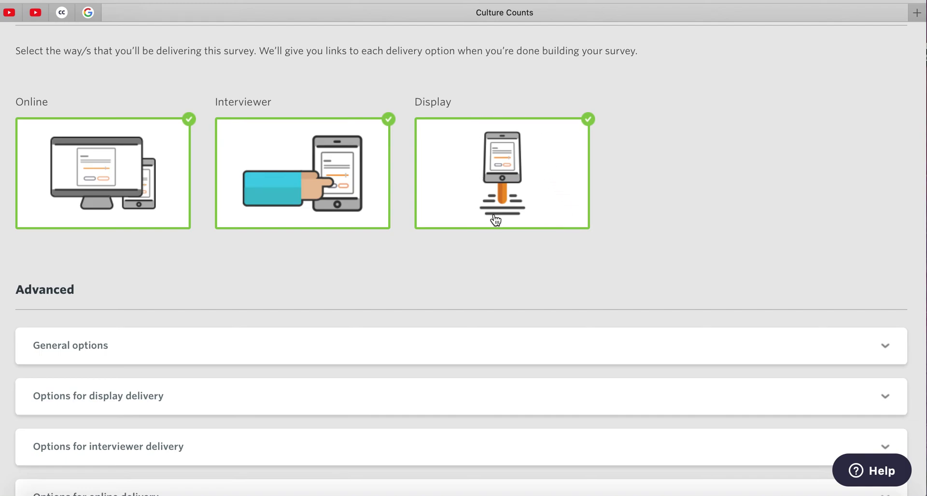
- Expand the advanced general options and the options for display delivery to review their settings
{"action": "scroll", "coordinate": [556, 278], "scroll_direction": "down", "scroll_amount": 2}
{"action": "scroll", "coordinate": [555, 277], "scroll_direction": "down", "scroll_amount": 5}
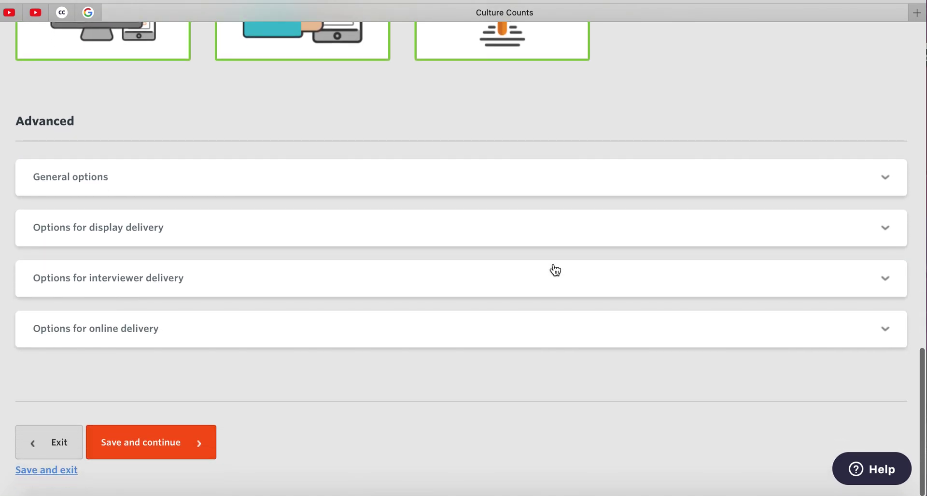
{"action": "left_click", "coordinate": [483, 173]}
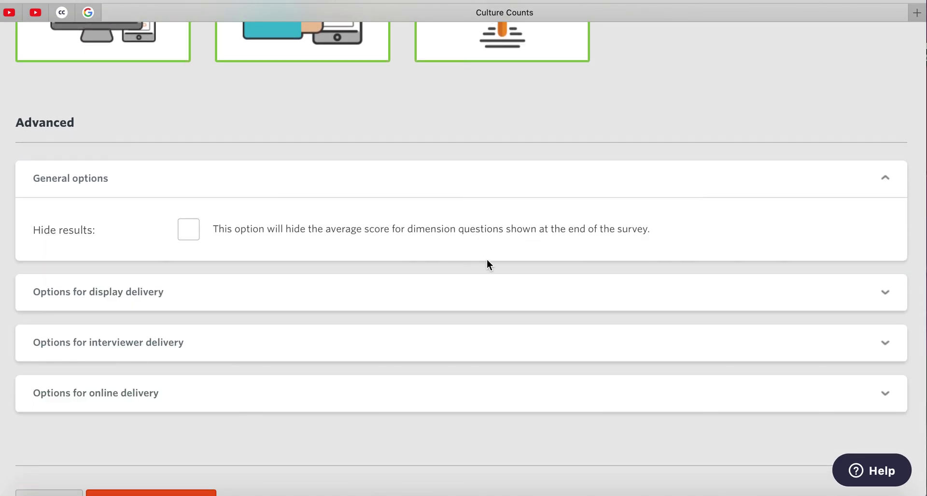
{"action": "left_click", "coordinate": [490, 292]}
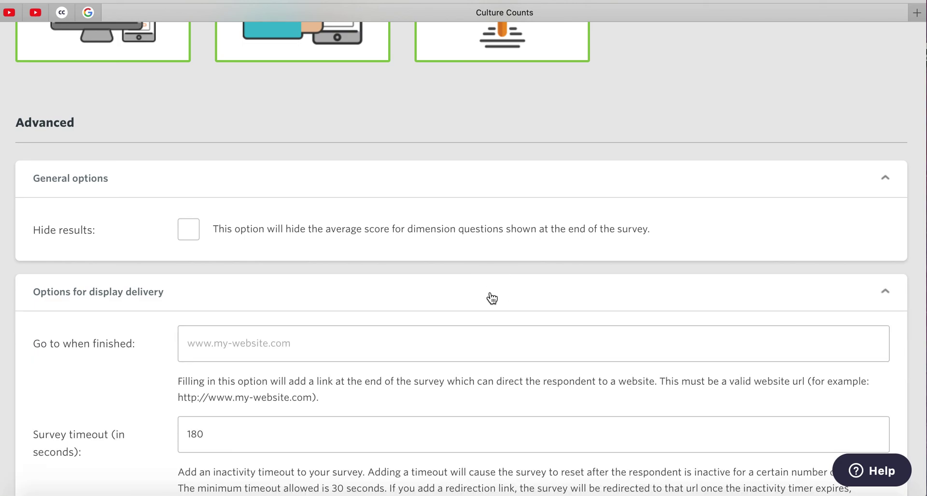
{"action": "scroll", "coordinate": [491, 298], "scroll_direction": "down", "scroll_amount": 1}
{"action": "scroll", "coordinate": [490, 292], "scroll_direction": "down", "scroll_amount": 2}
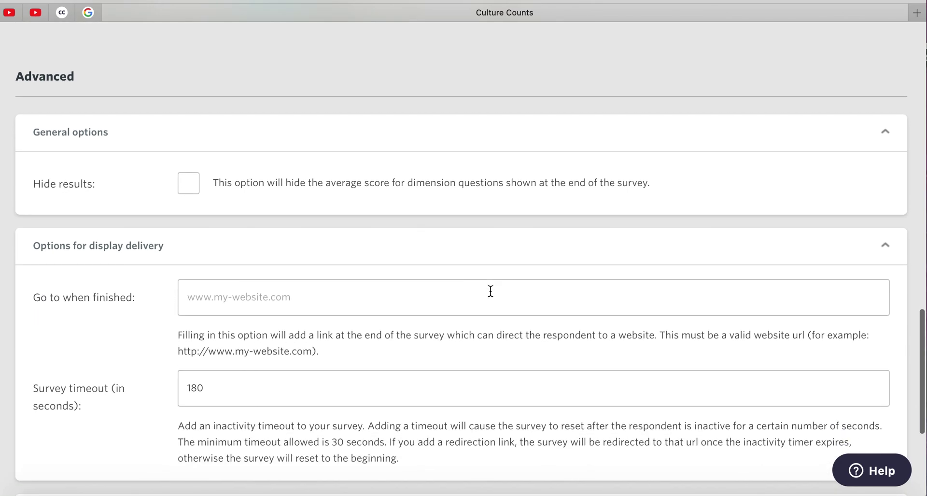
- Expand the advanced options for interviewer delivery to review the survey tools setting
{"action": "scroll", "coordinate": [491, 290], "scroll_direction": "down", "scroll_amount": 4}
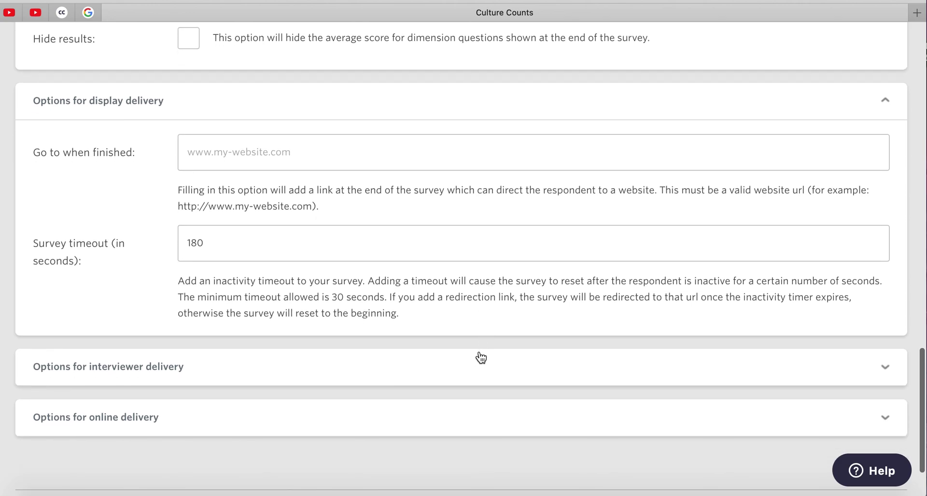
{"action": "left_click", "coordinate": [479, 362]}
{"action": "scroll", "coordinate": [476, 358], "scroll_direction": "down", "scroll_amount": 3}
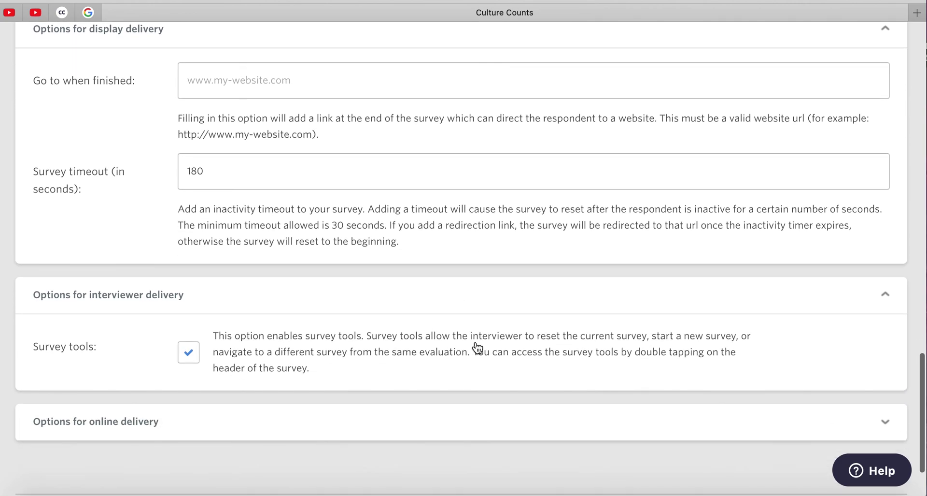
- Expand and review the options for online delivery, and save the survey configuration to continue to the Design stage
{"action": "left_click", "coordinate": [479, 438]}
{"action": "scroll", "coordinate": [476, 430], "scroll_direction": "down", "scroll_amount": 3}
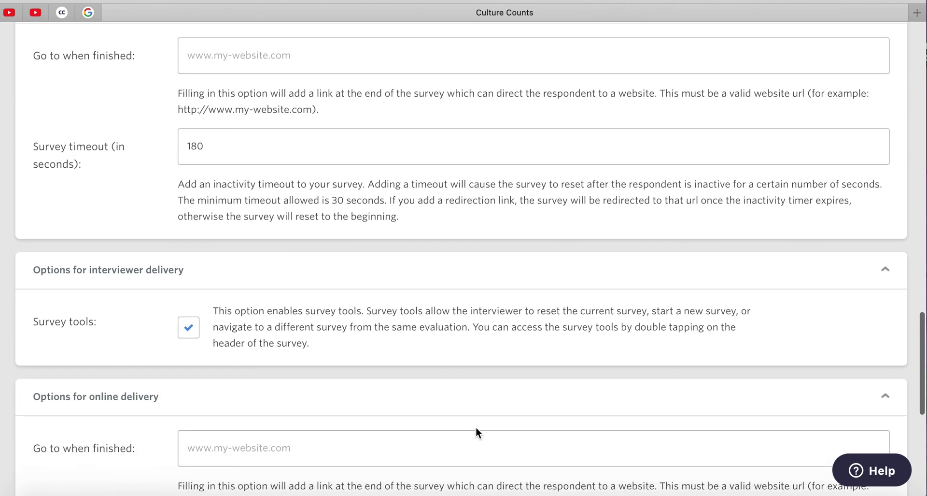
{"action": "scroll", "coordinate": [477, 427], "scroll_direction": "down", "scroll_amount": 2}
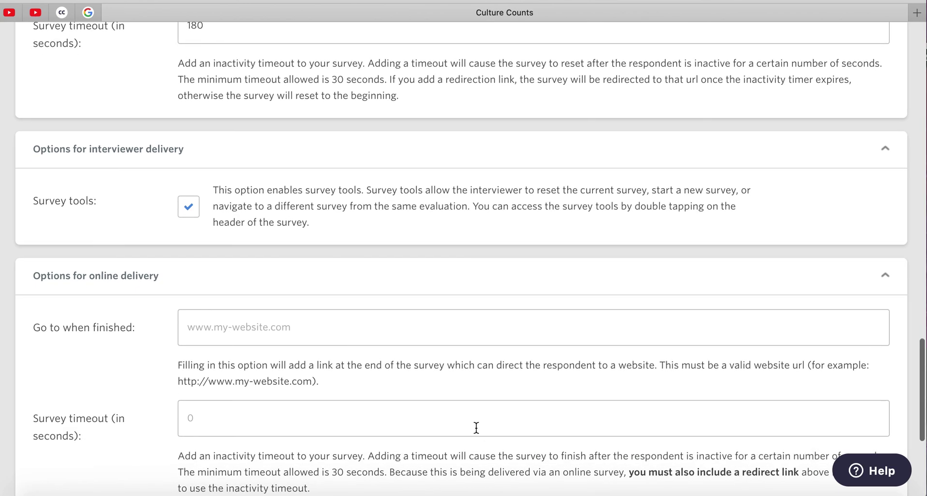
{"action": "scroll", "coordinate": [476, 427], "scroll_direction": "down", "scroll_amount": 4}
{"action": "scroll", "coordinate": [476, 427], "scroll_direction": "down", "scroll_amount": 6}
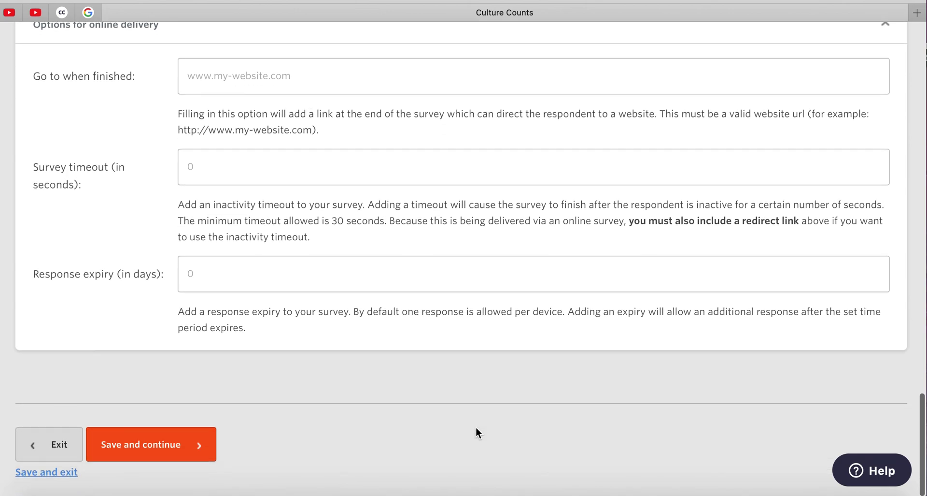
{"action": "left_click", "coordinate": [185, 450]}
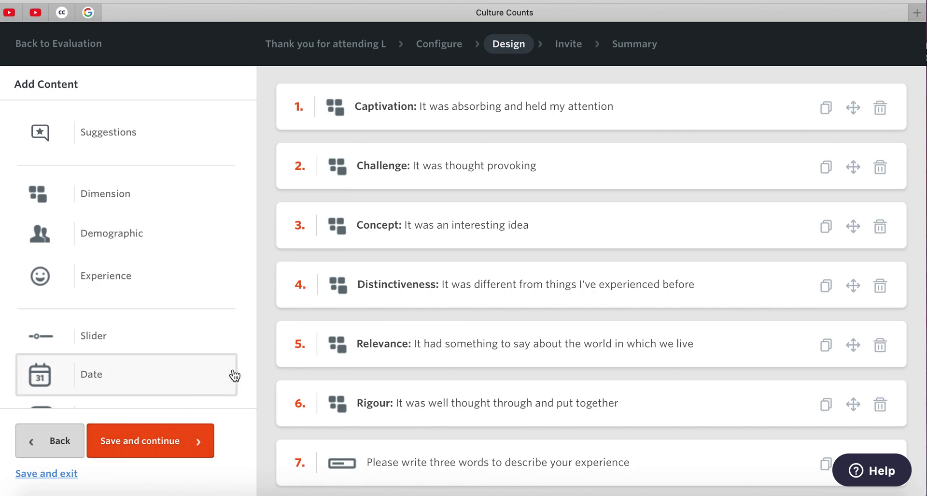